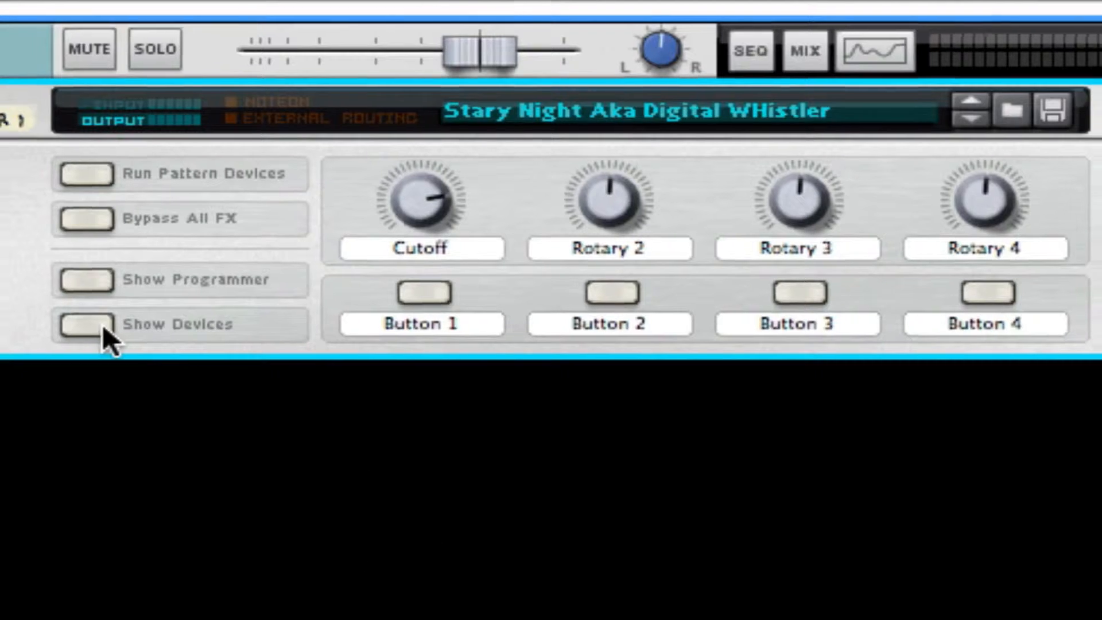
Show the devices inside the Stary Night Aka Digital WHistler Combinator and examine its SubTractor, RV7000 and Pulveriser settings.
click(95, 332)
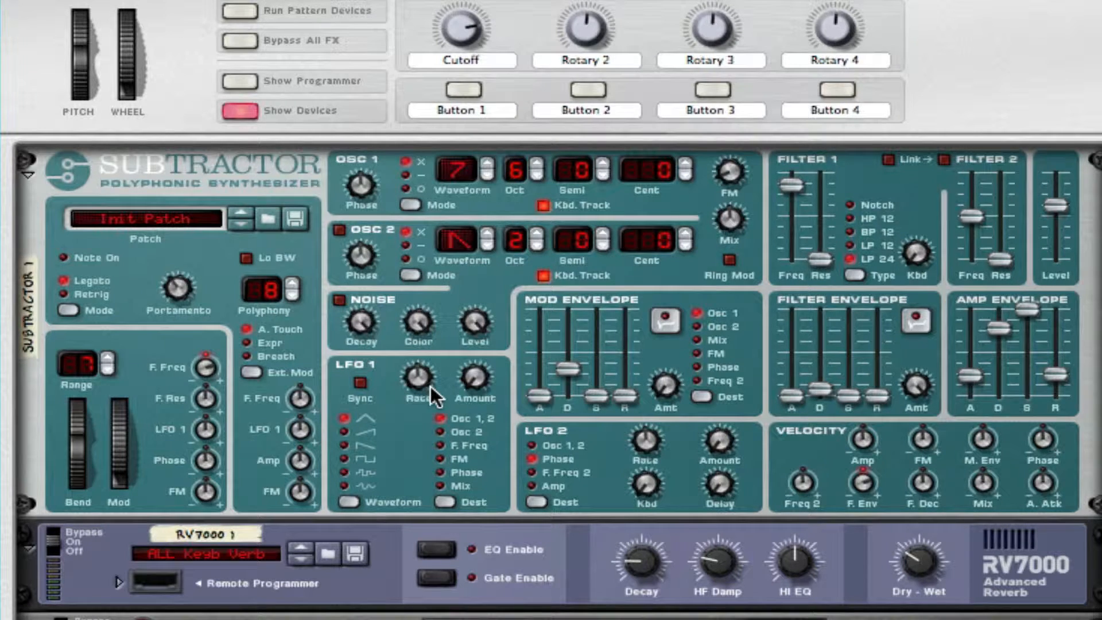
scroll(430, 390, down, 3)
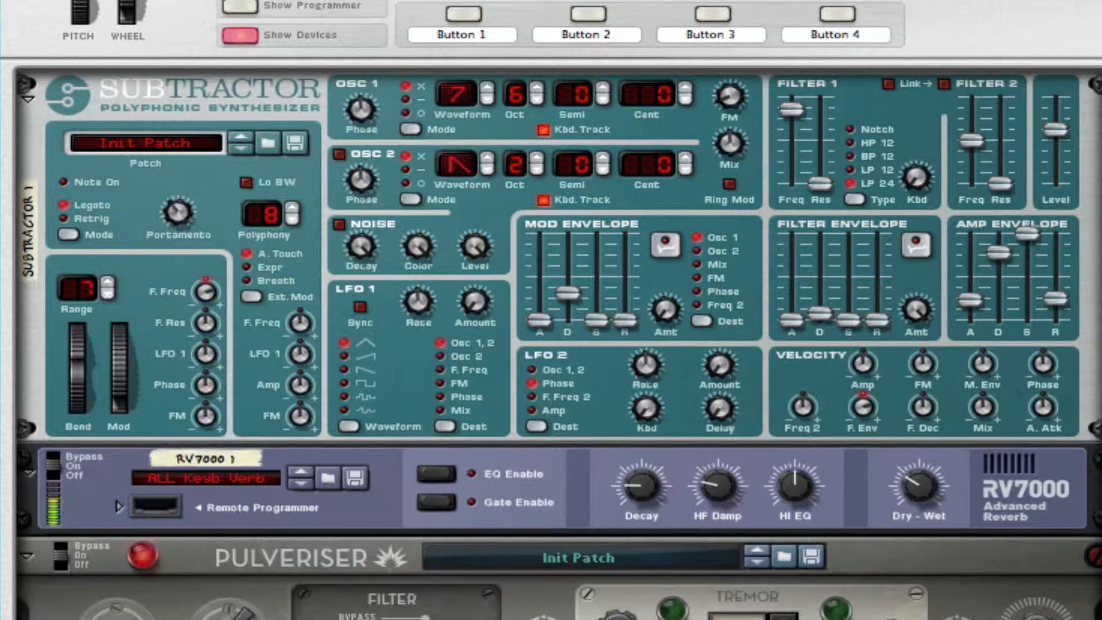
scroll(551, 309, up, 2)
scroll(551, 310, up, 5)
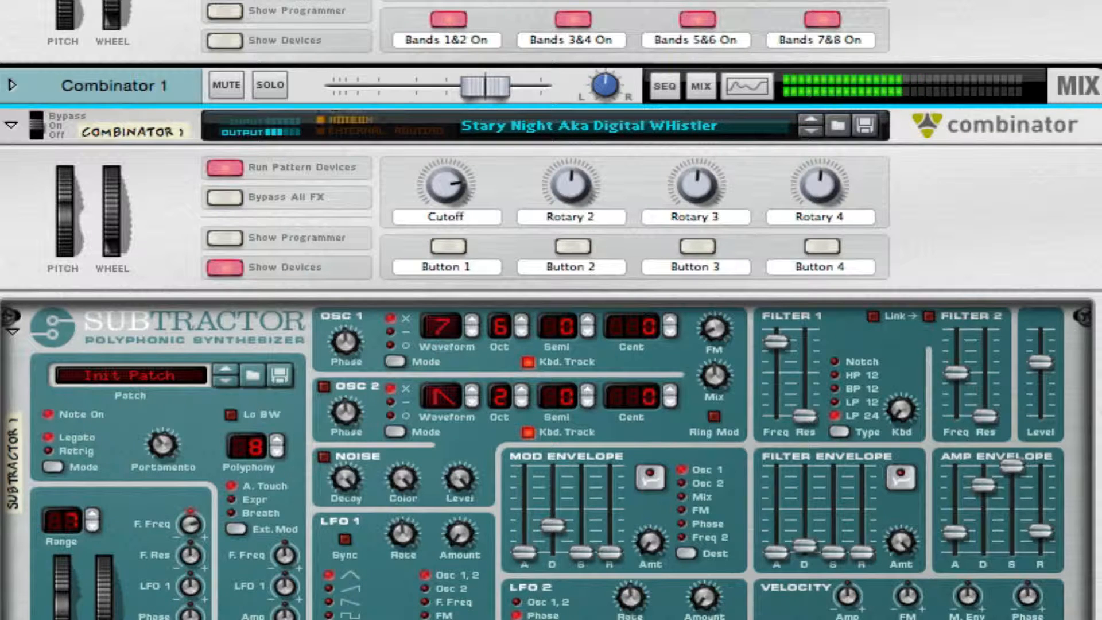
scroll(1092, 605, down, 5)
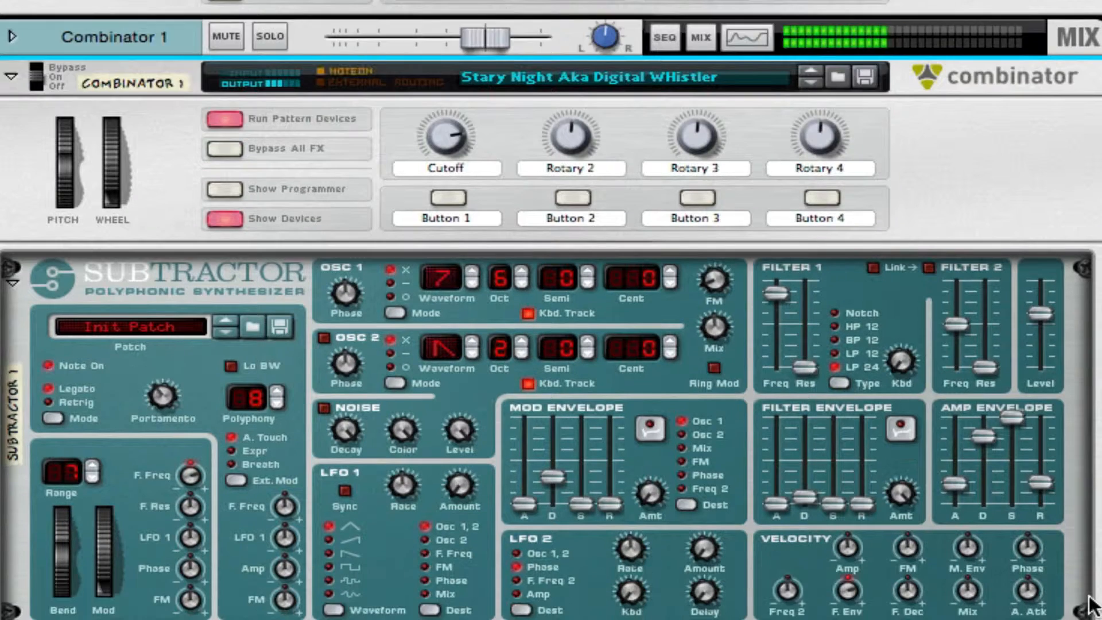
scroll(1091, 605, down, 2)
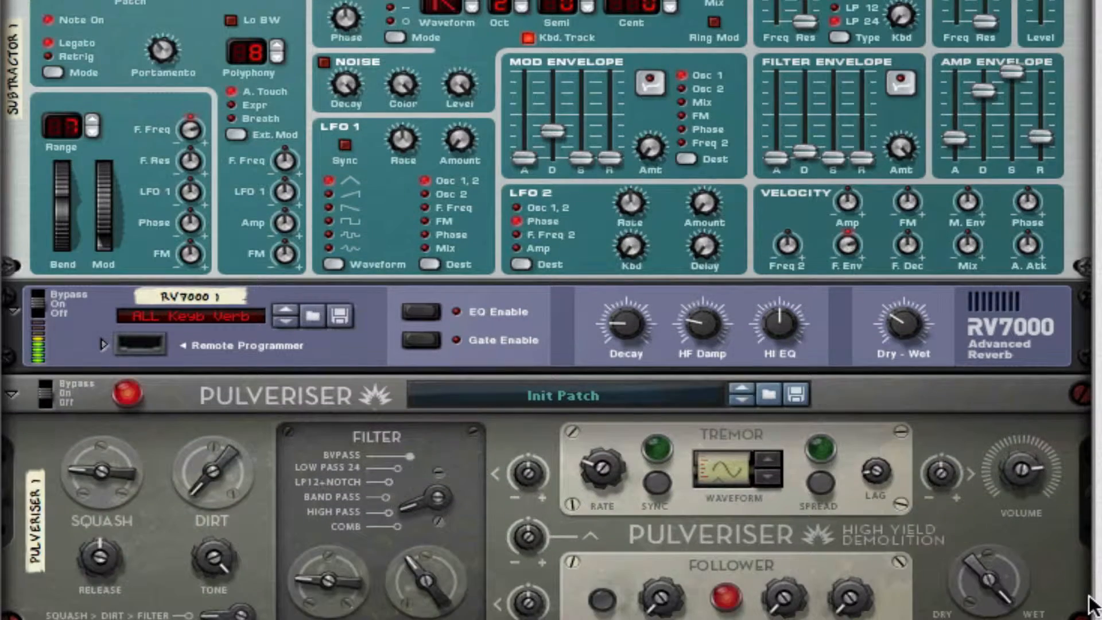
scroll(1091, 605, down, 2)
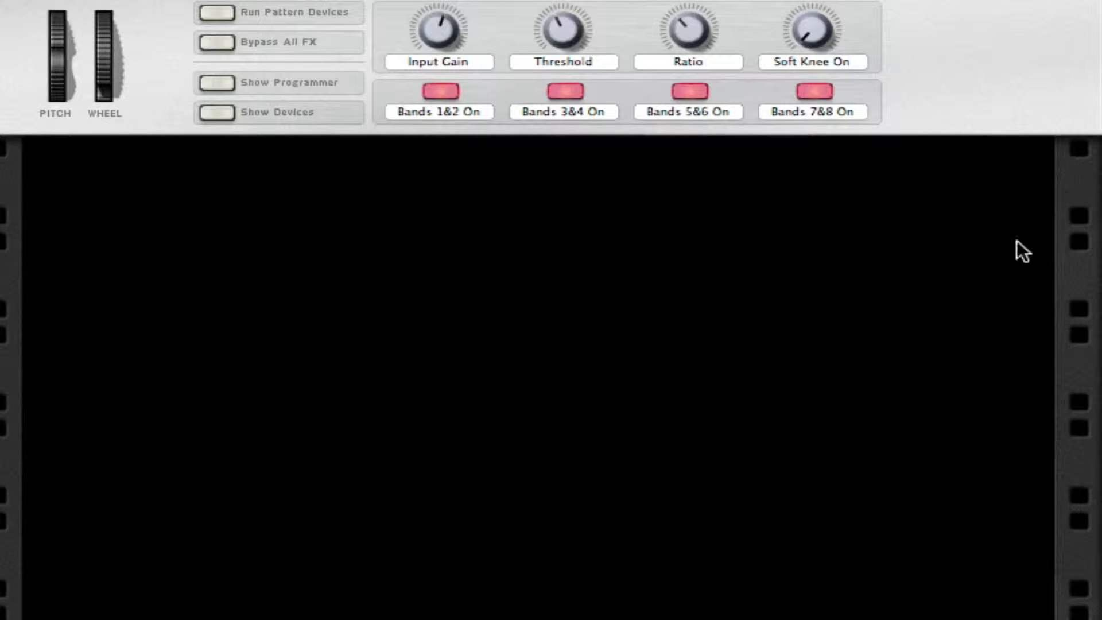
Create a SubTractor Polyphonic Synthesizer in the empty rack space below the mastering Combinator.
right_click(574, 169)
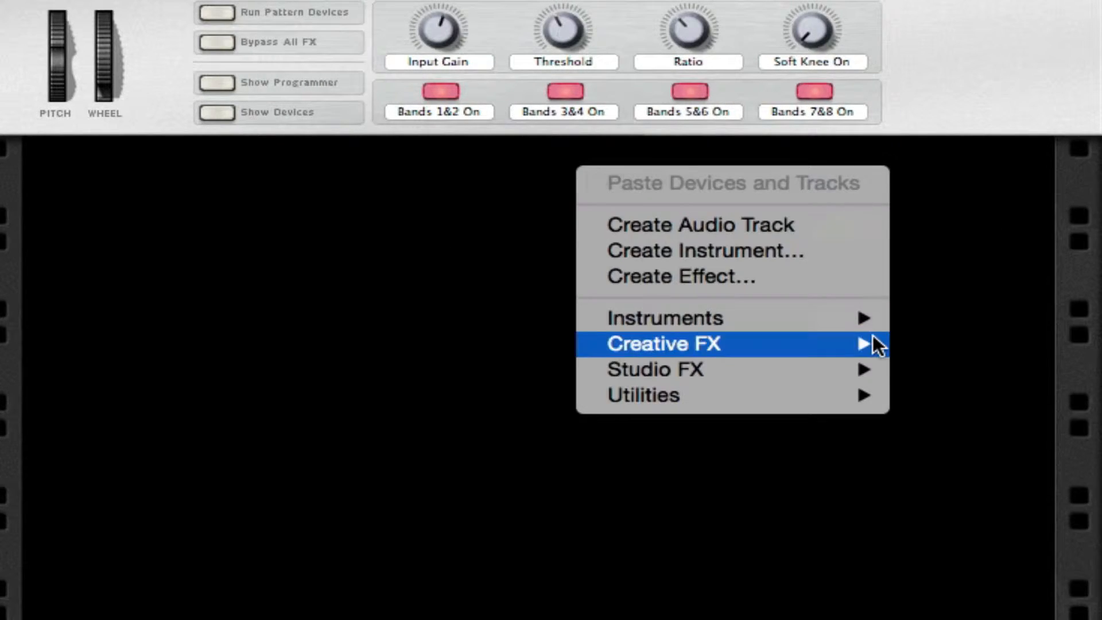
mouse_move(869, 317)
click(1017, 404)
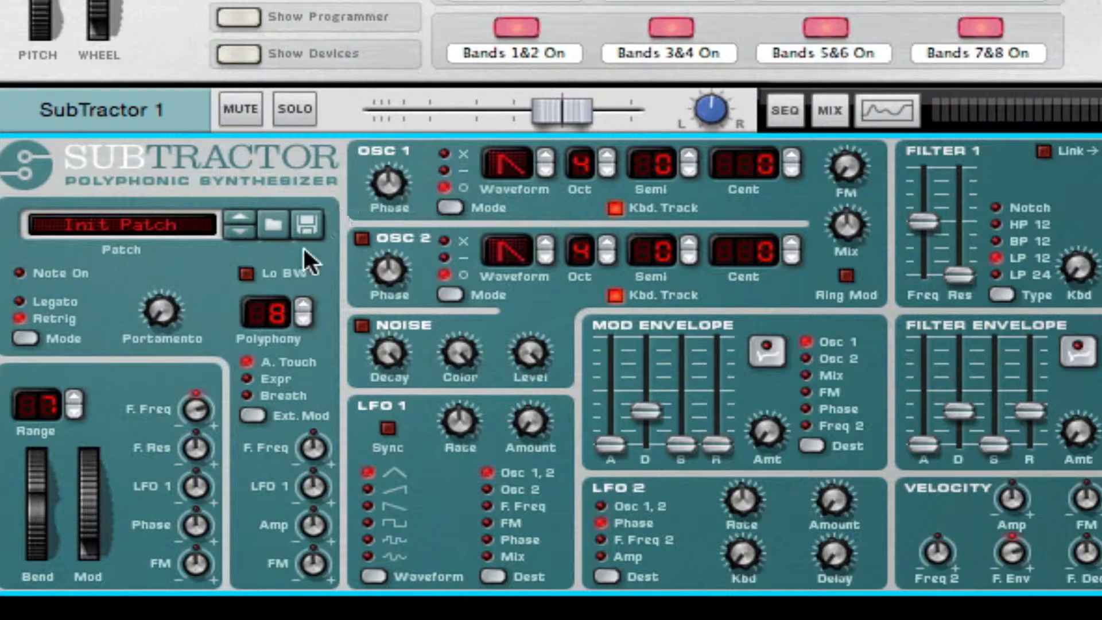
Set the SubTractor's Osc 1 to phase mode X, octave 6 and waveform 7.
drag(173, 318, 188, 160)
click(452, 207)
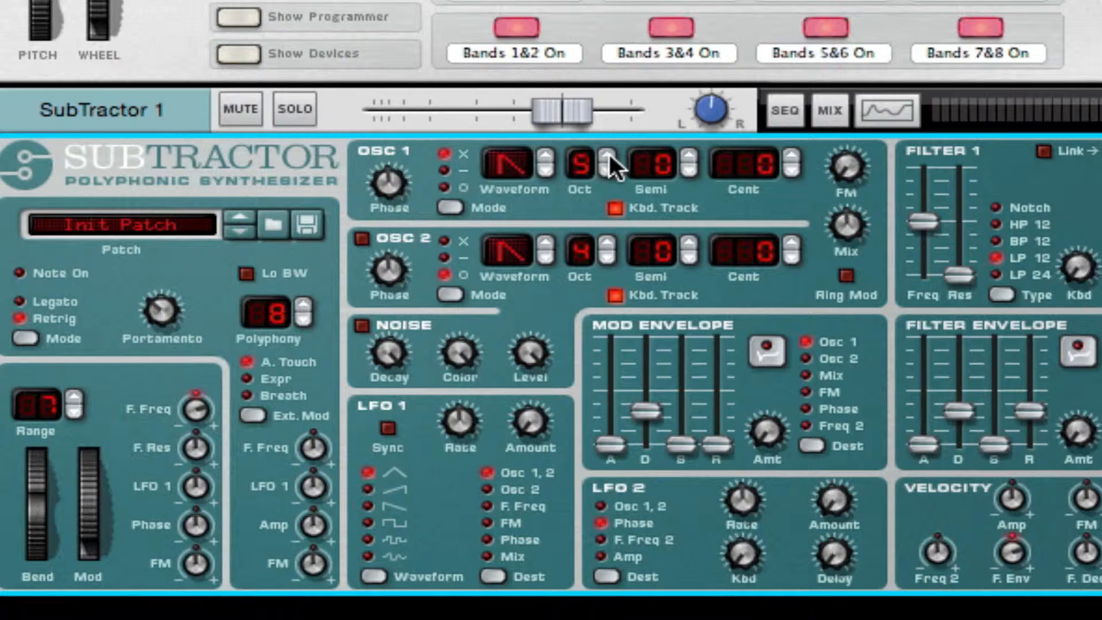
click(547, 156)
click(547, 156)
click(547, 156)
click(547, 156)
click(547, 156)
click(548, 156)
Set Filter 1 to LP 24 with a higher frequency, and raise the amp envelope's attack, decay and release with sustain at maximum.
drag(929, 218, 930, 186)
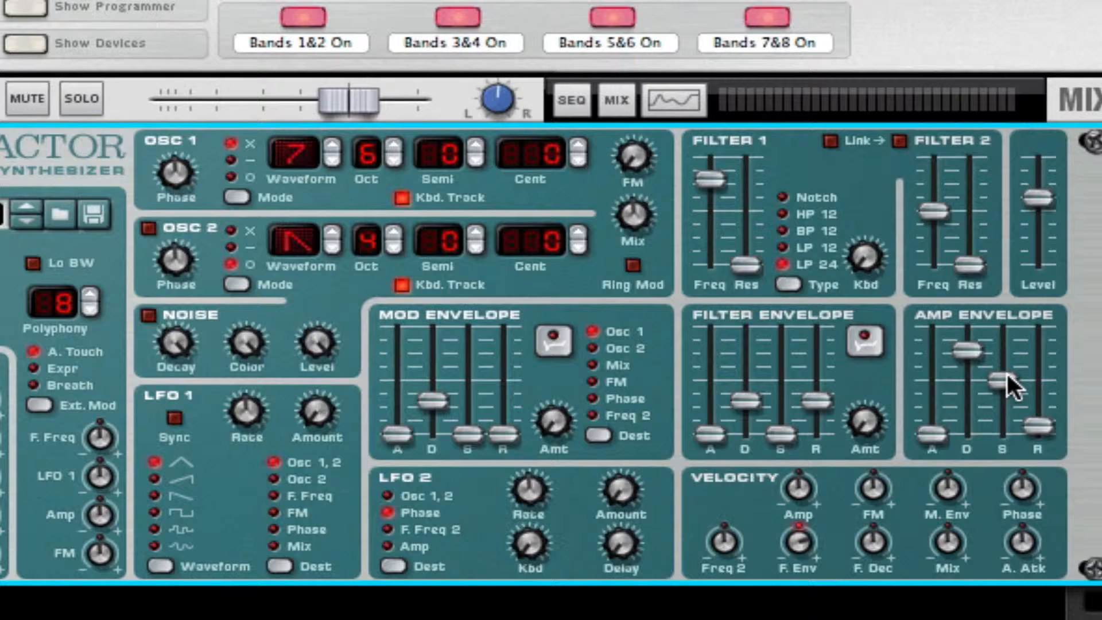
drag(1007, 376, 1017, 154)
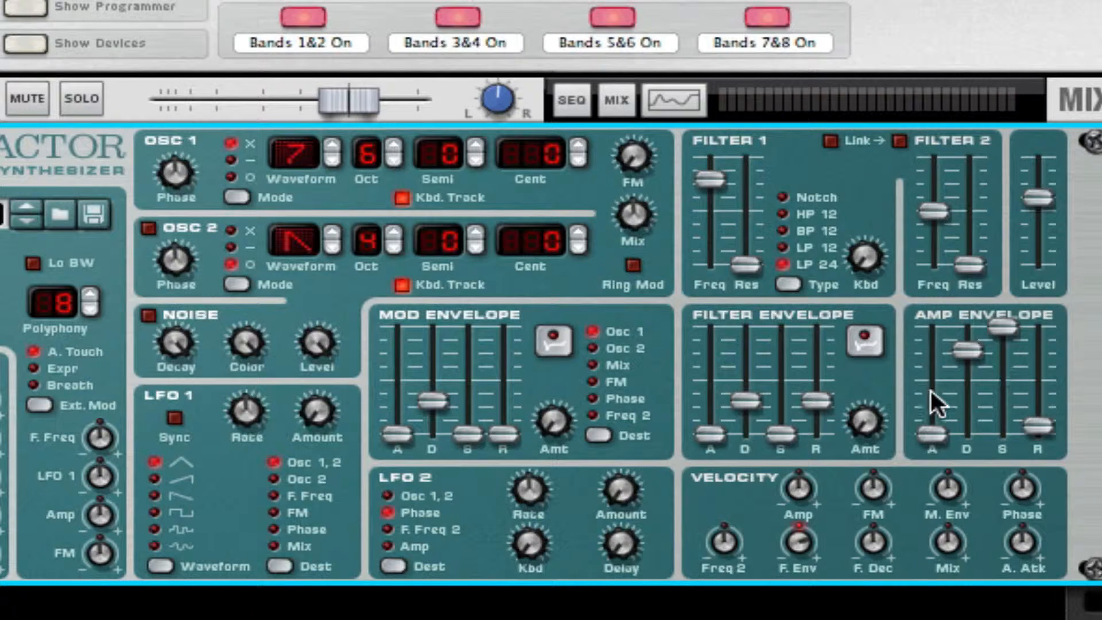
drag(931, 434, 998, 424)
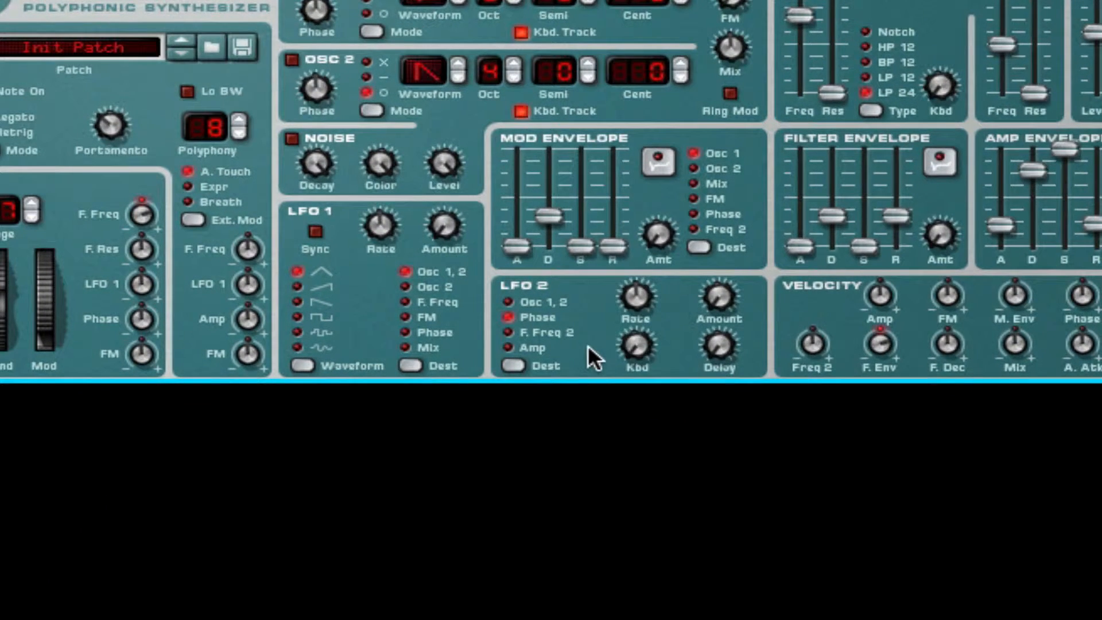
Add an RV7000 reverb after the SubTractor and lower its Decay and Dry-Wet balance.
right_click(527, 441)
mouse_move(783, 559)
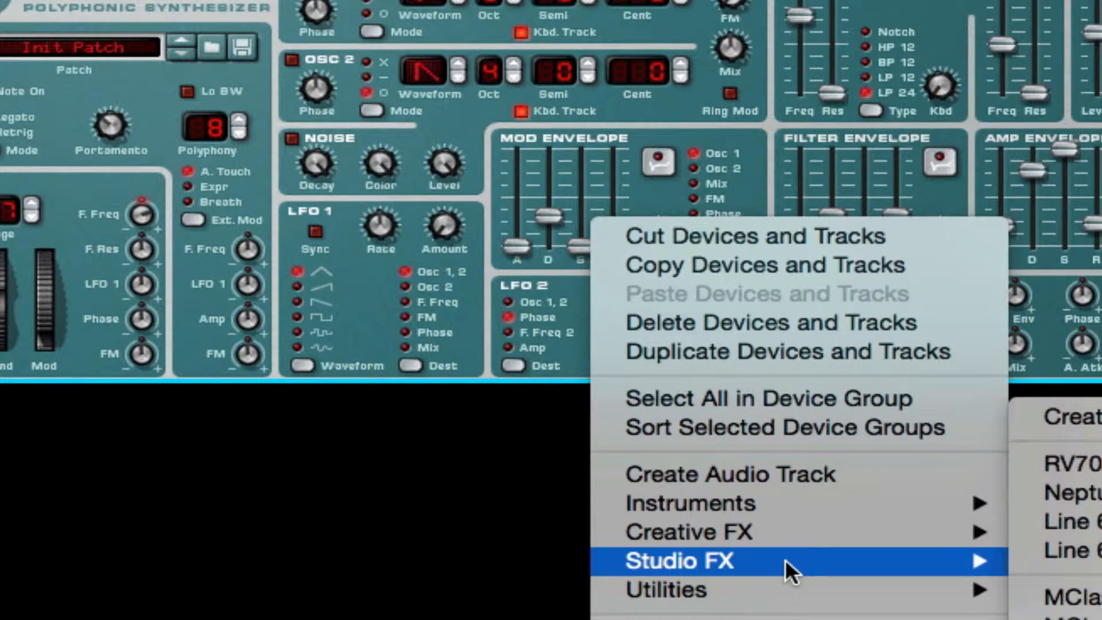
click(1079, 463)
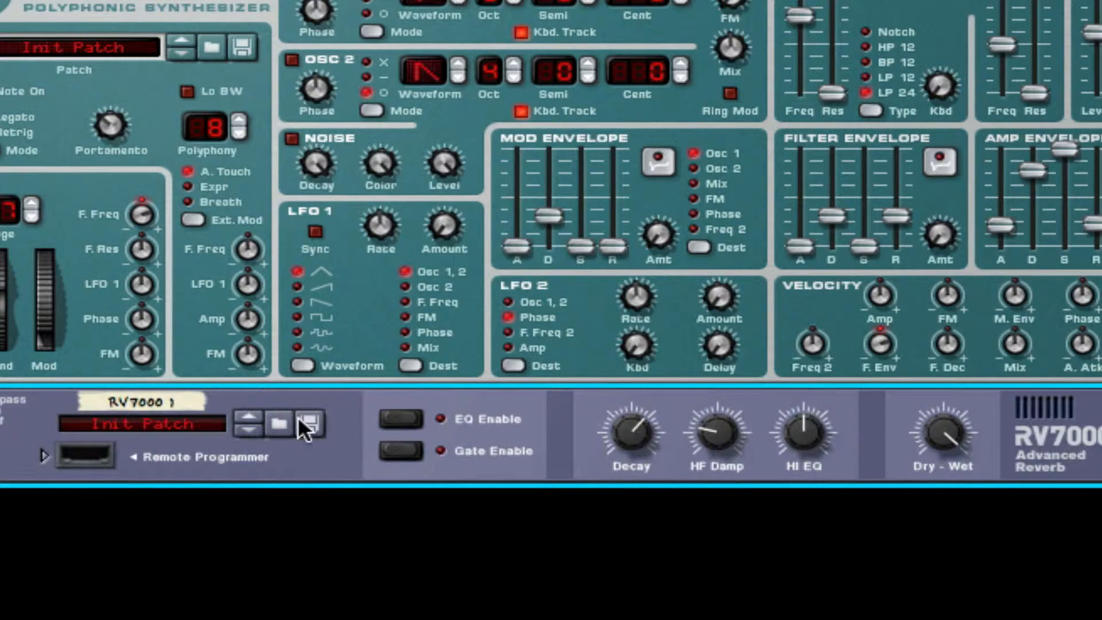
drag(637, 442, 656, 614)
drag(949, 439, 918, 591)
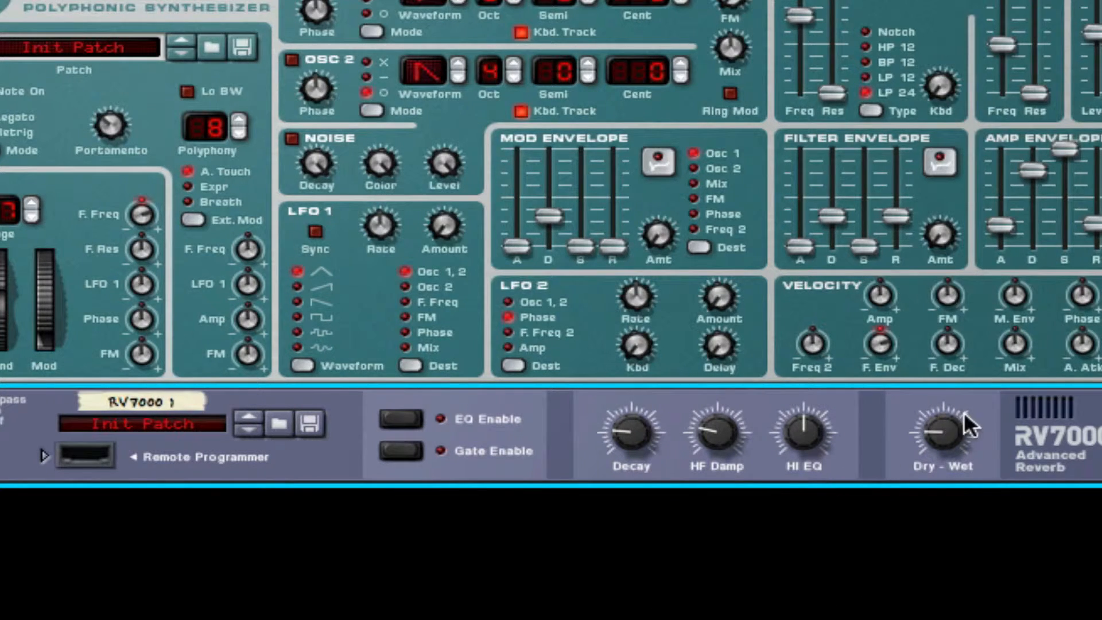
drag(966, 423, 963, 367)
Add a Pulveriser effect after the RV7000 reverb.
right_click(879, 417)
click(877, 431)
right_click(876, 434)
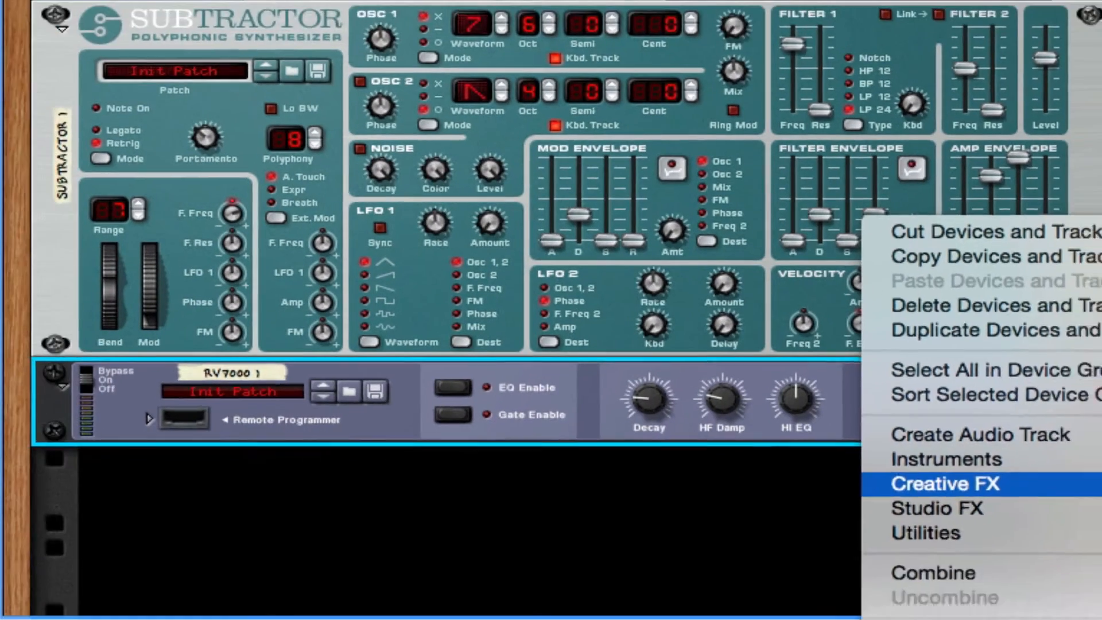
click(1100, 553)
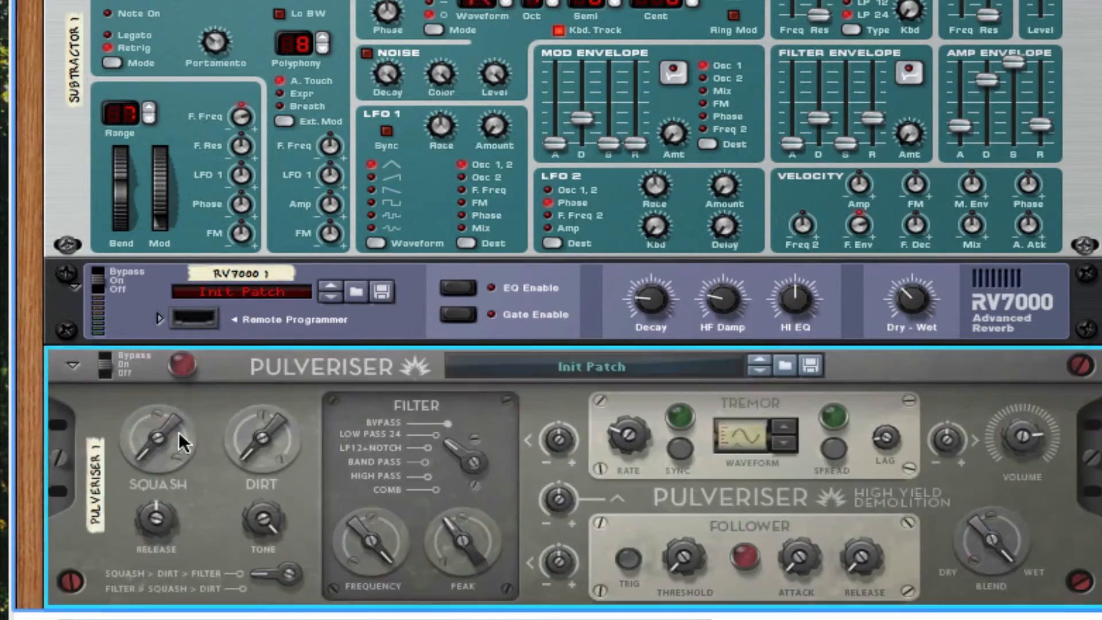
Raise the Pulveriser's Squash, switch its filter to High Pass and adjust the filter frequency to just below the middle.
drag(179, 433, 172, 363)
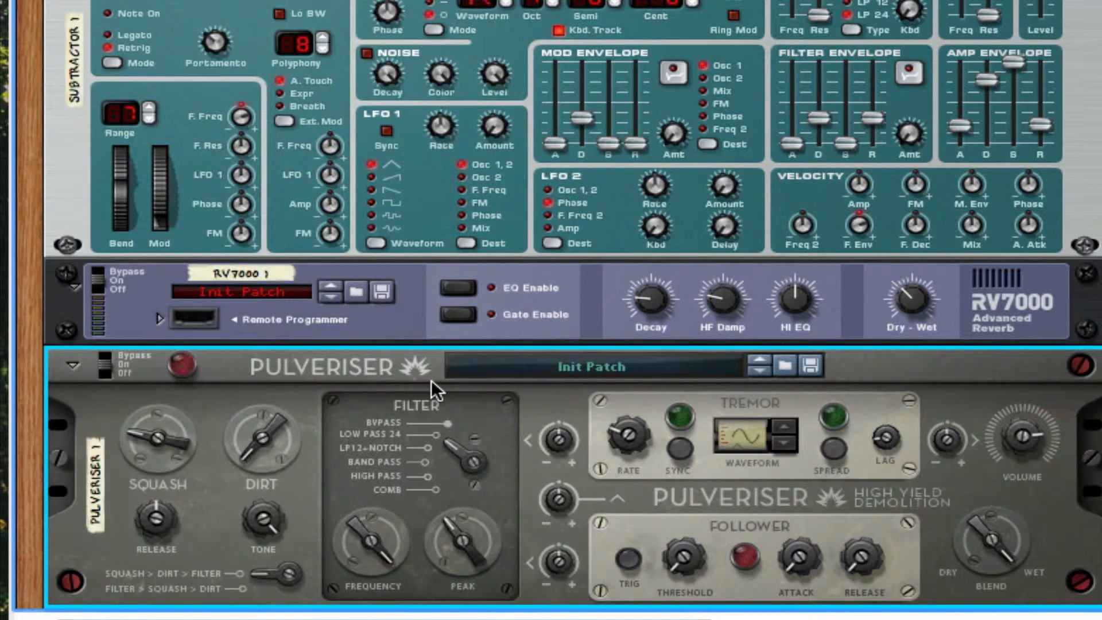
drag(456, 453, 443, 480)
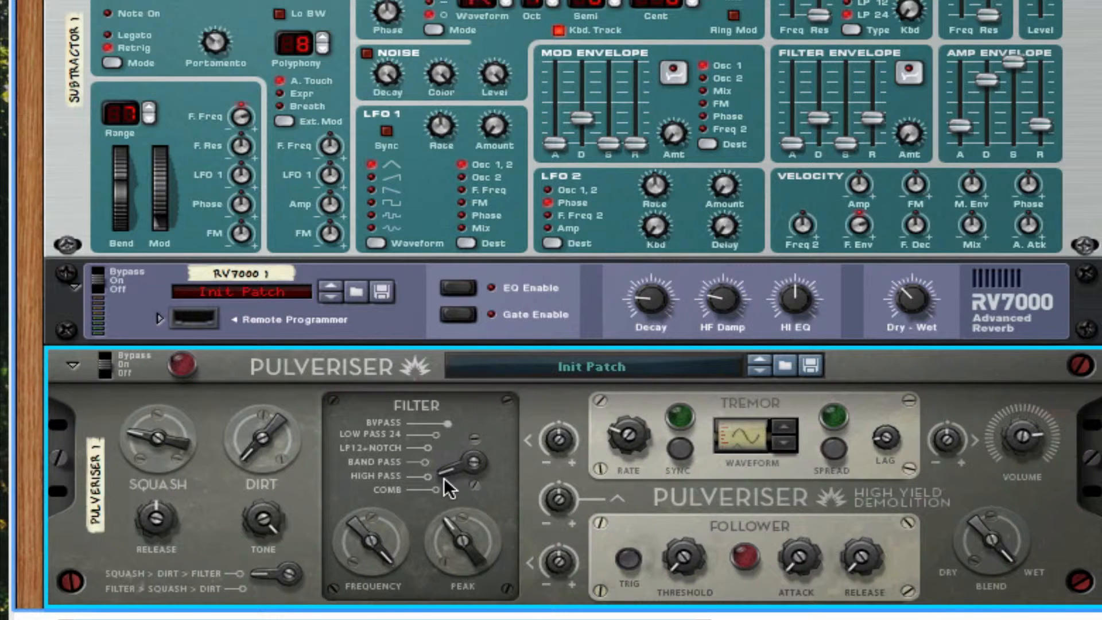
drag(369, 535, 368, 505)
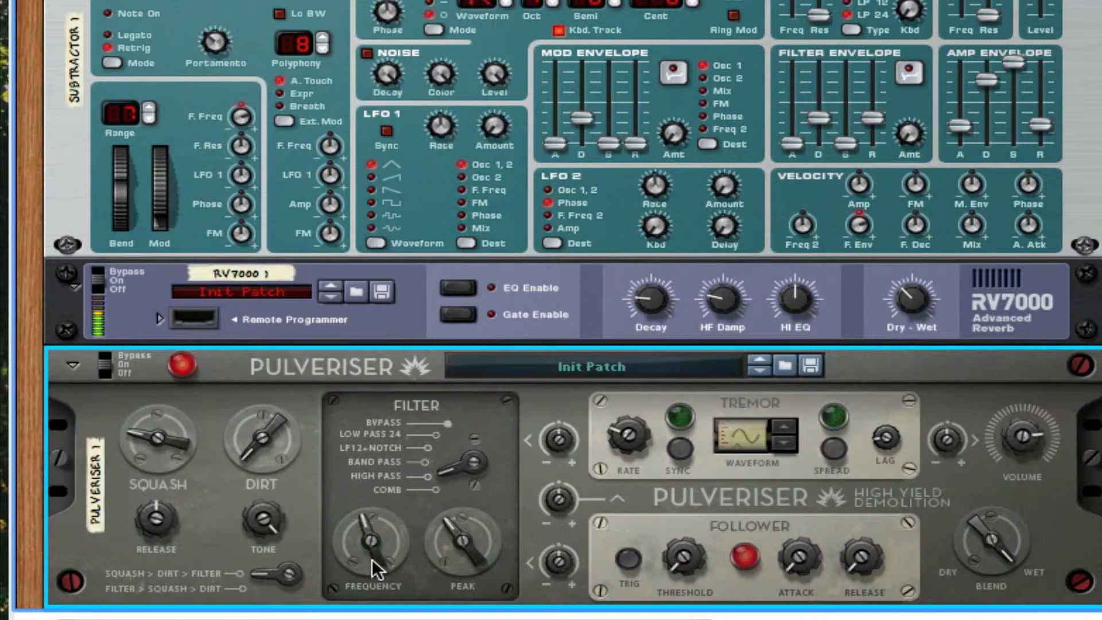
Add a DDL-1 Digital Delay Line after the Pulveriser.
scroll(468, 465, down, 2)
scroll(468, 462, down, 2)
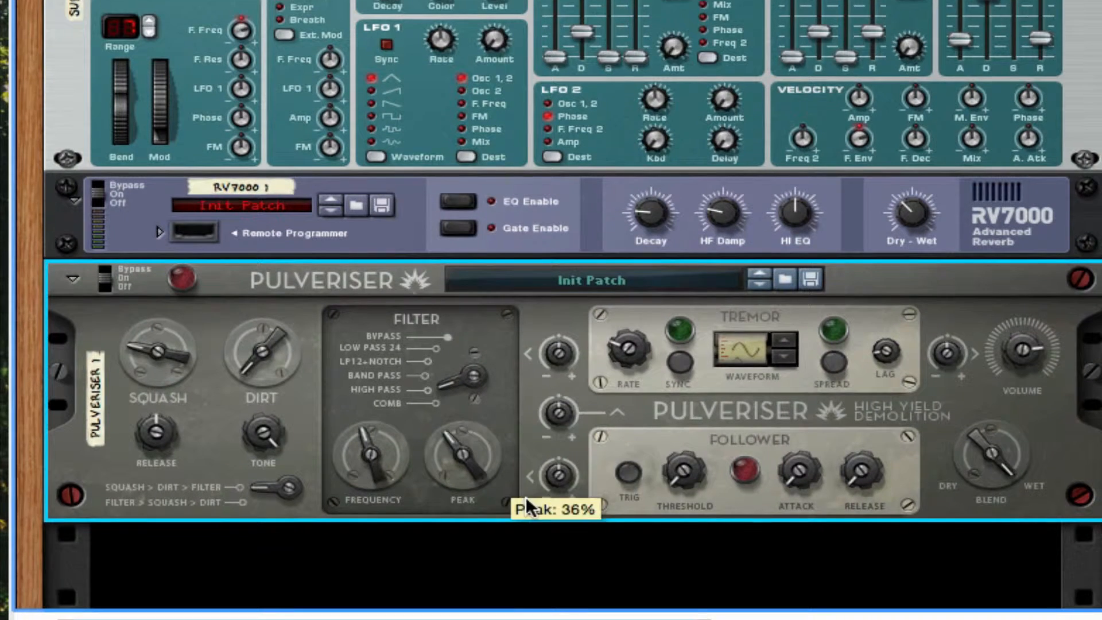
right_click(525, 494)
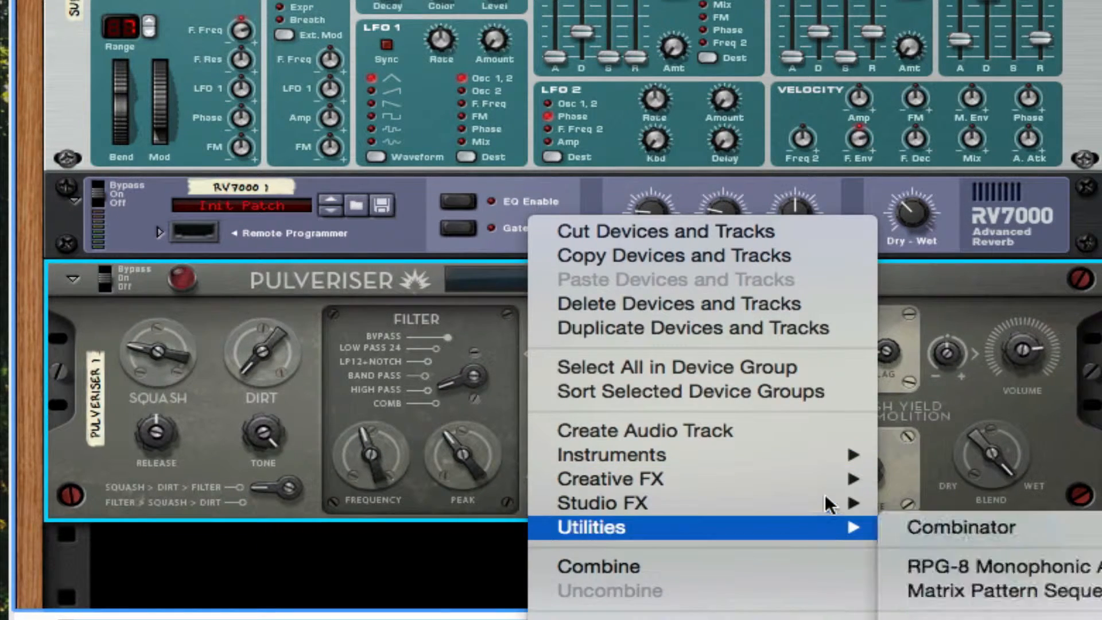
mouse_move(826, 499)
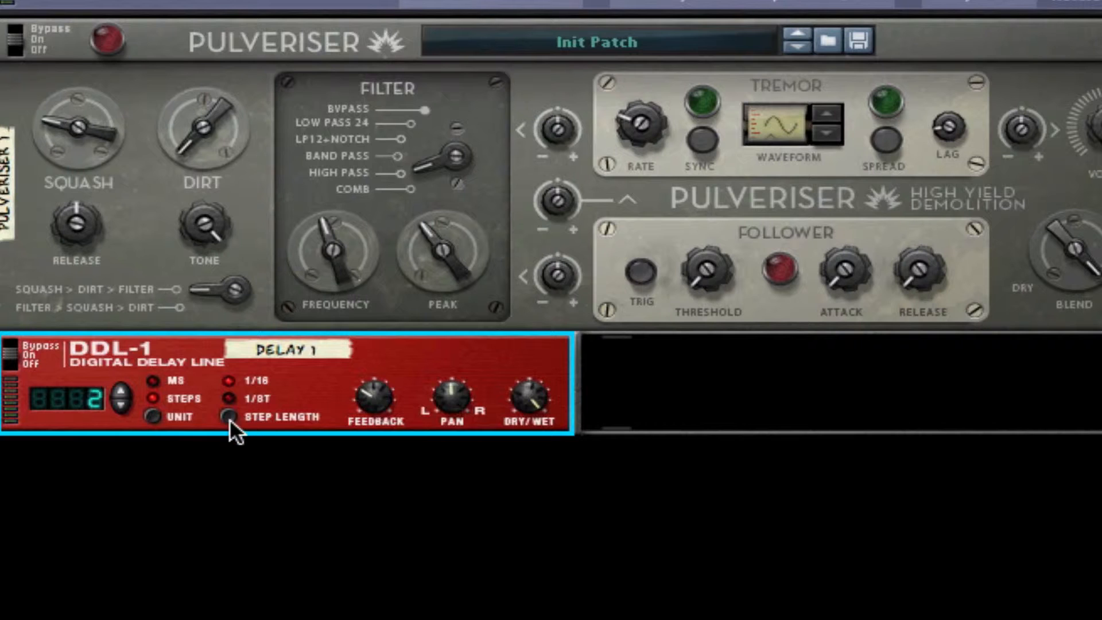
Set the delay's step length to 1/8T and lower its feedback and dry/wet amounts.
click(228, 416)
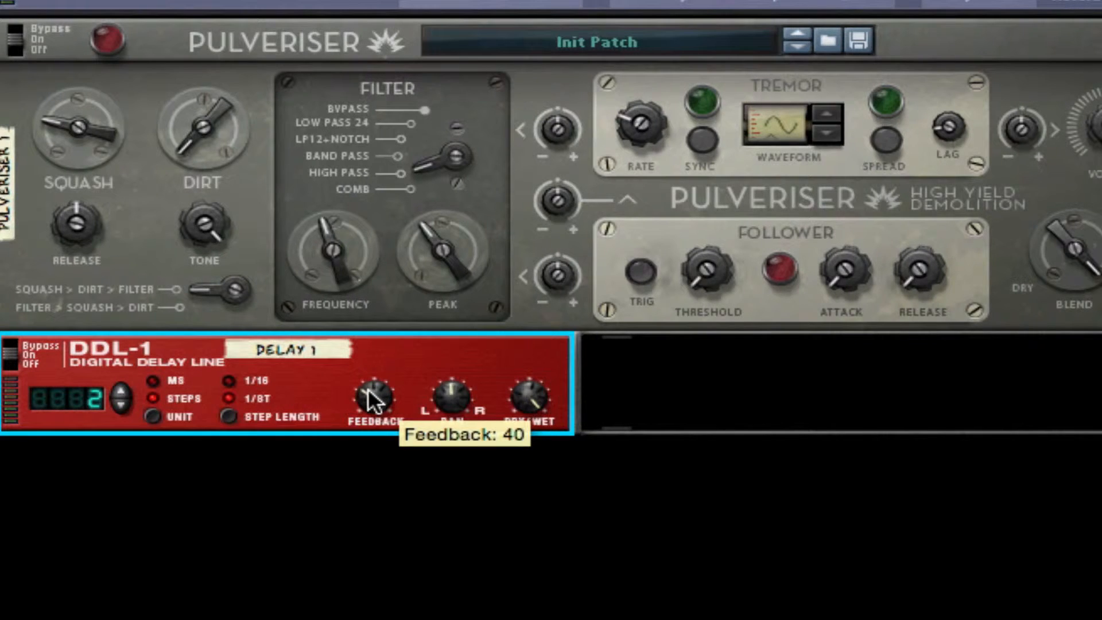
drag(367, 388, 432, 359)
drag(535, 408, 550, 309)
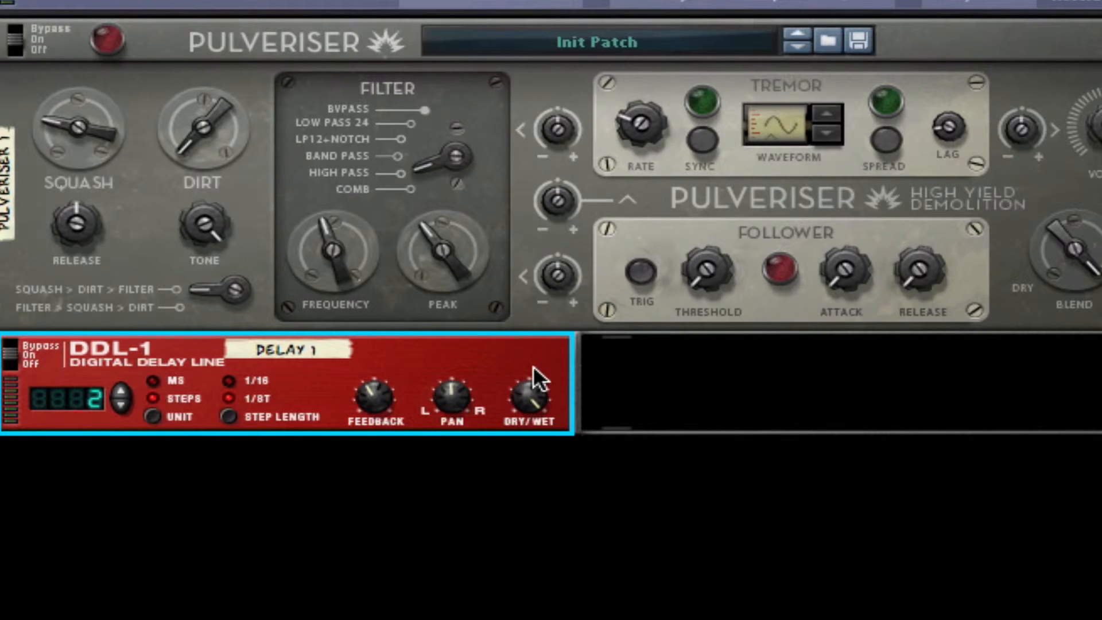
drag(536, 379, 519, 458)
click(518, 458)
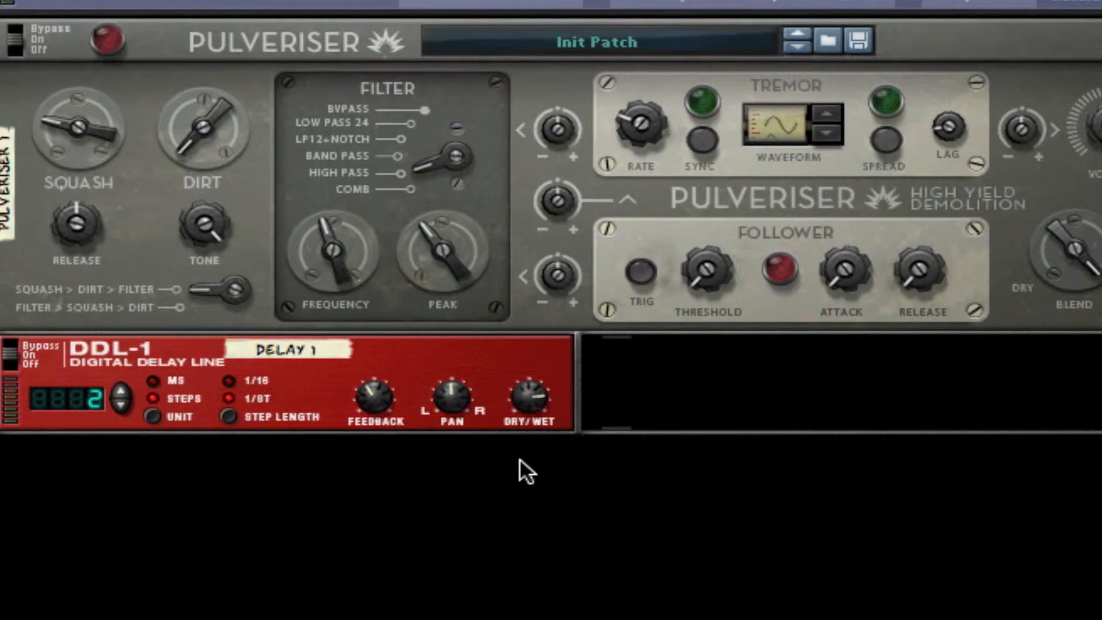
drag(528, 383, 528, 381)
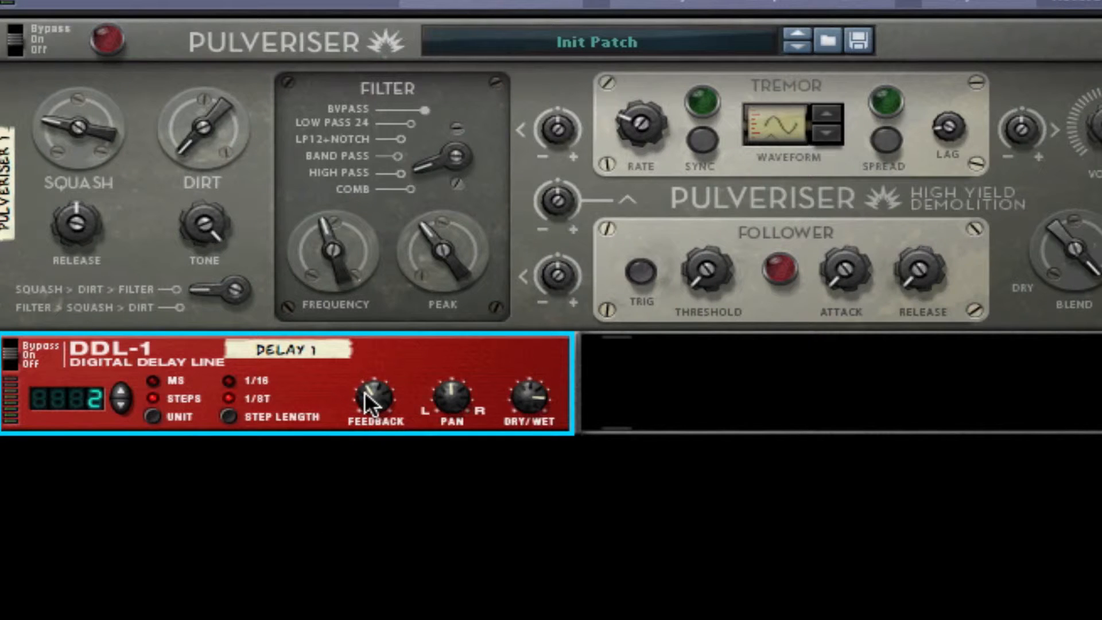
drag(364, 404, 364, 424)
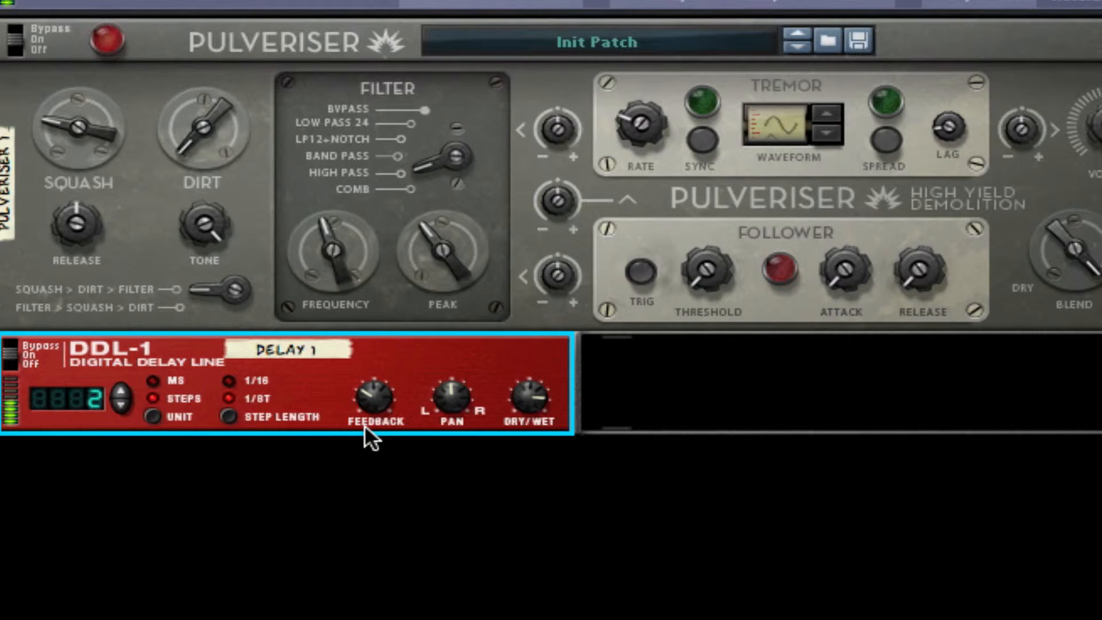
Add an MClass Stereo Imager after the delay, with the high band soloed and set fully wide.
scroll(393, 371, down, 3)
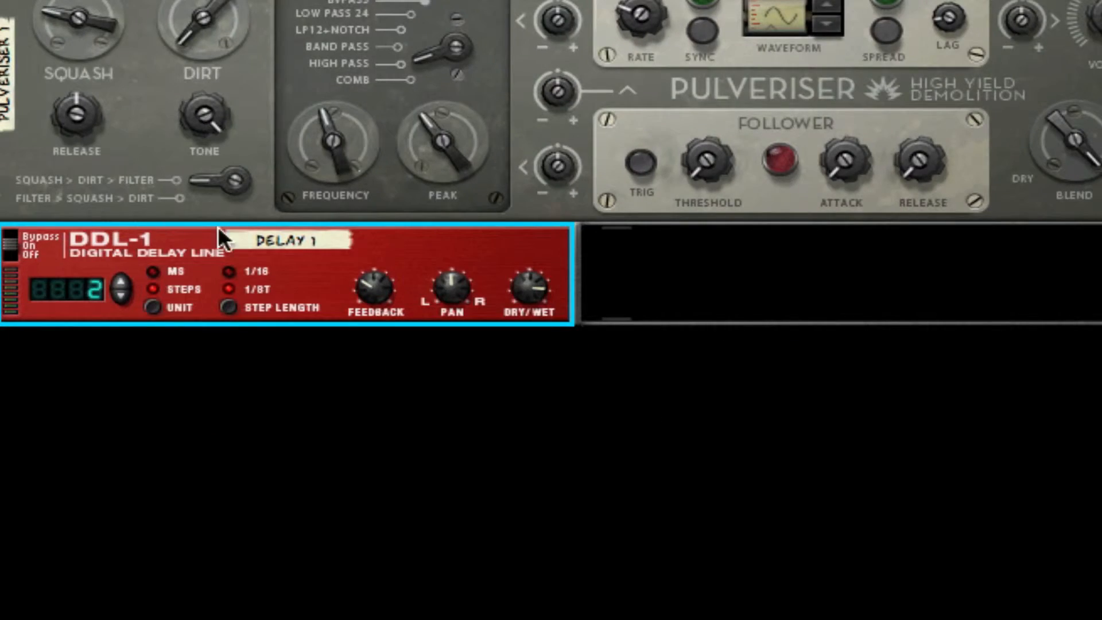
right_click(524, 260)
mouse_move(688, 605)
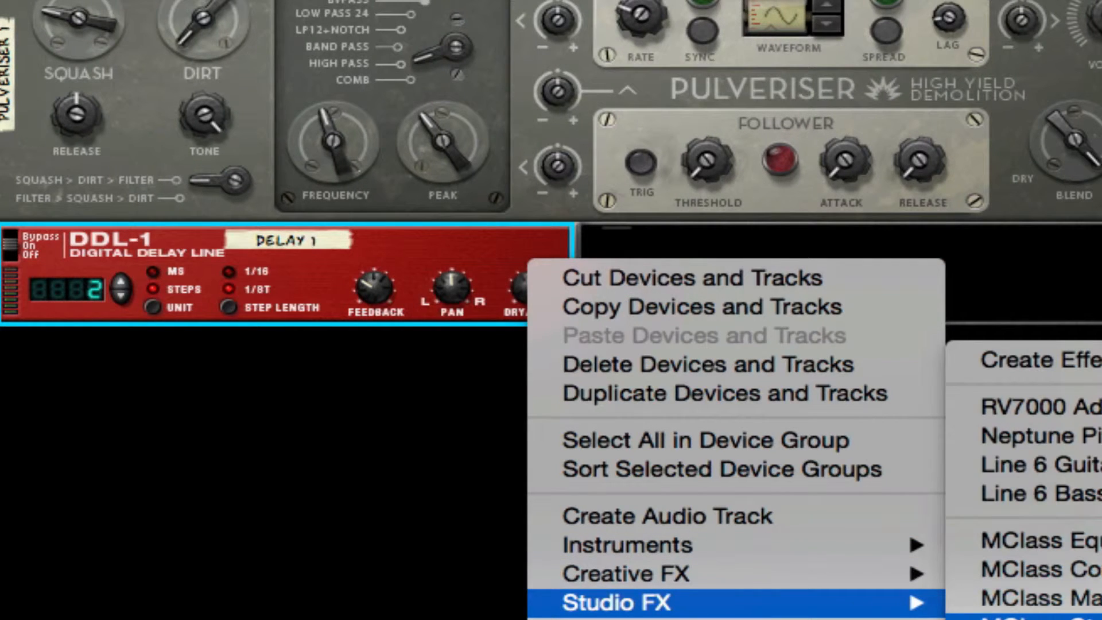
click(1059, 618)
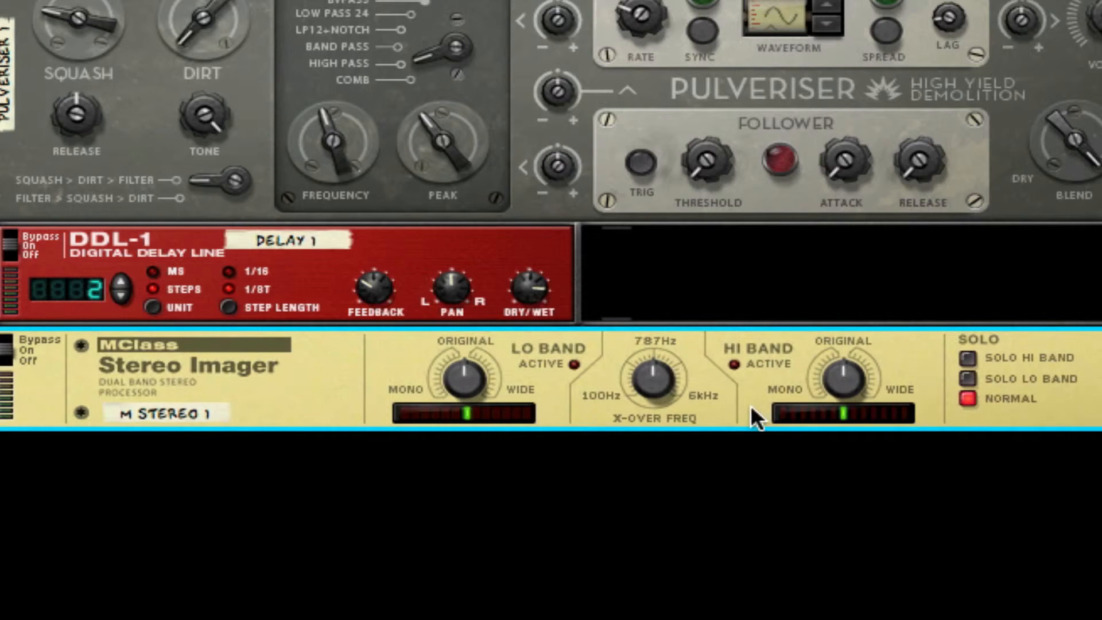
click(968, 358)
drag(843, 376, 855, 428)
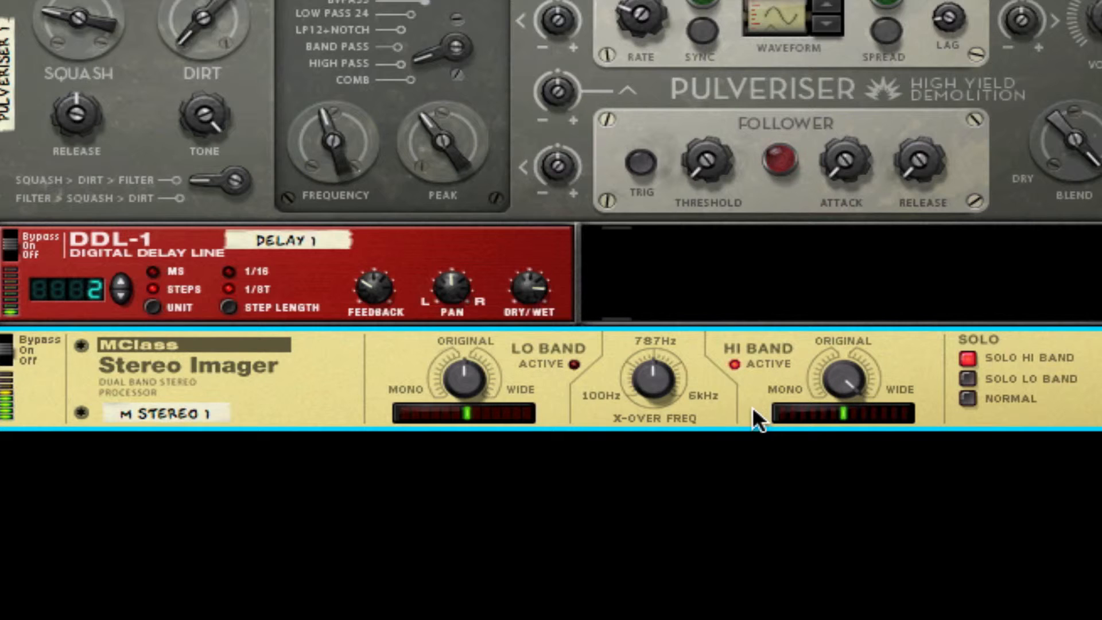
Add an MClass Maximizer after the imager with the limiter off, Soft Clip on at maximum amount and release set to Auto.
right_click(897, 342)
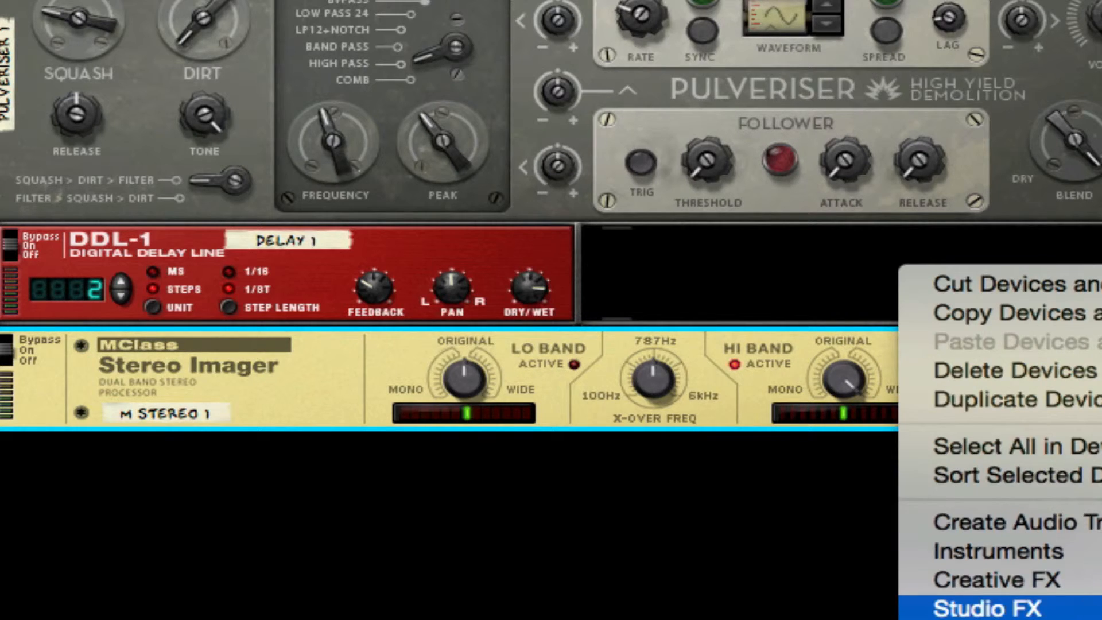
click(1101, 609)
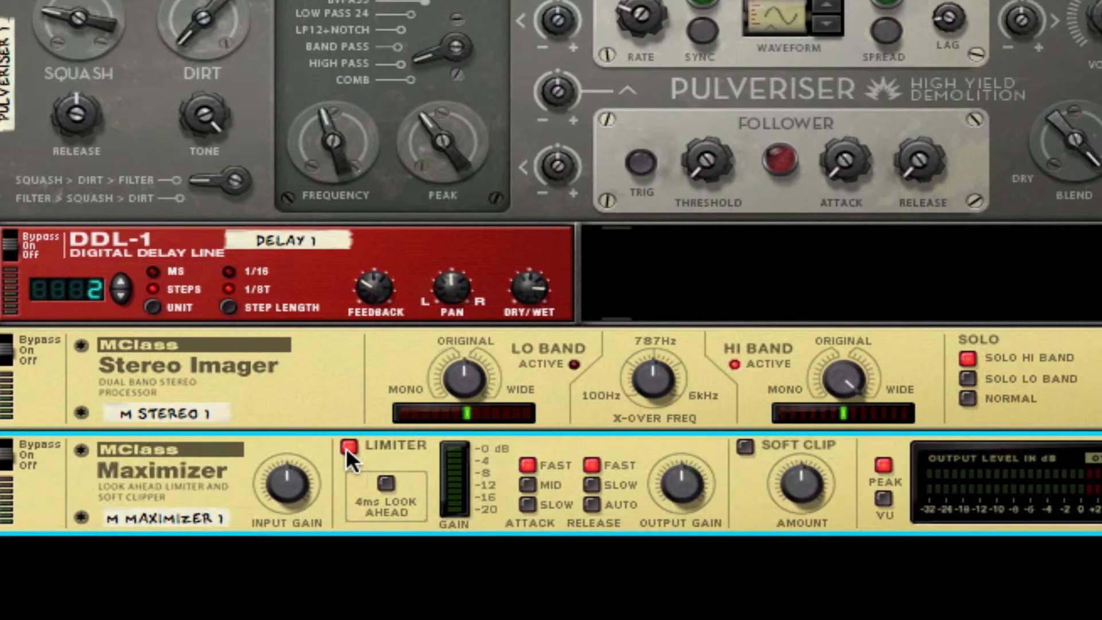
click(347, 447)
click(745, 446)
drag(800, 494, 852, 109)
click(591, 502)
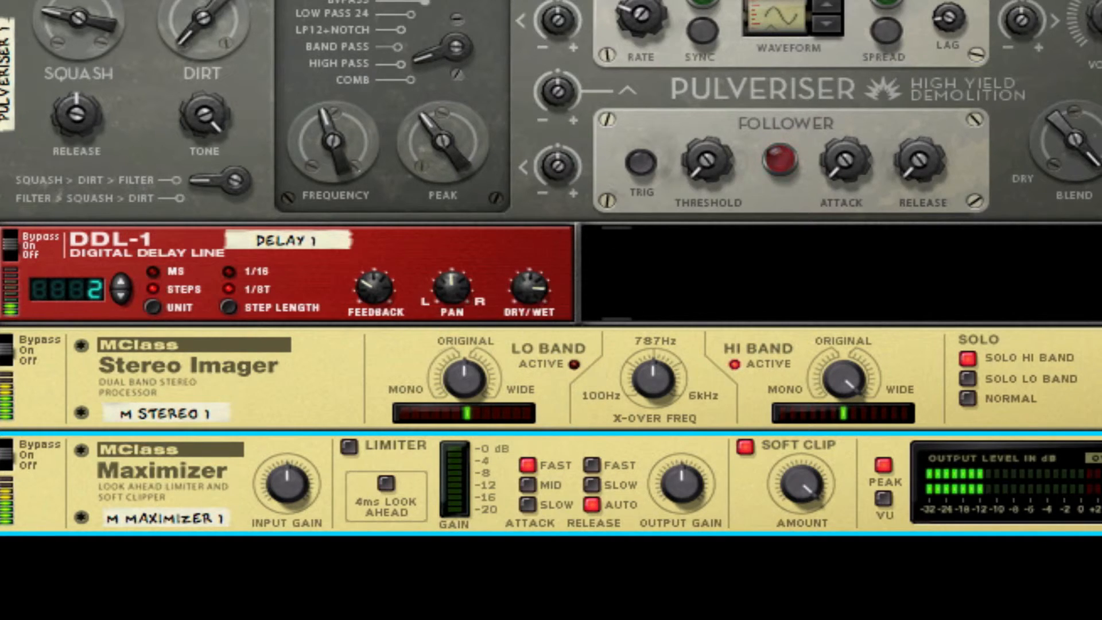
scroll(551, 309, up, 3)
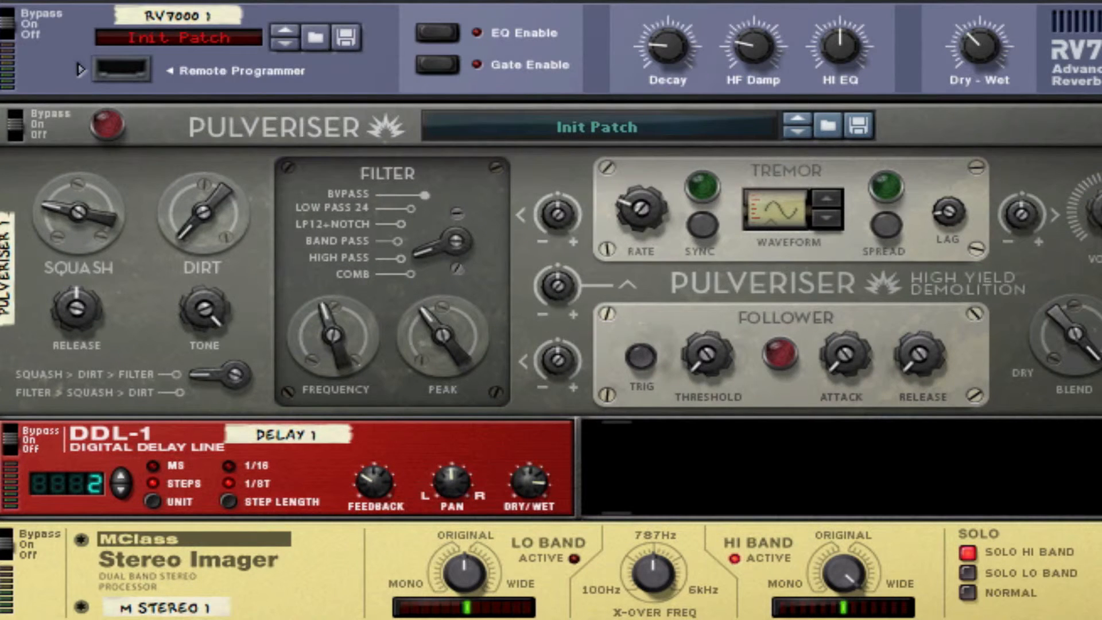